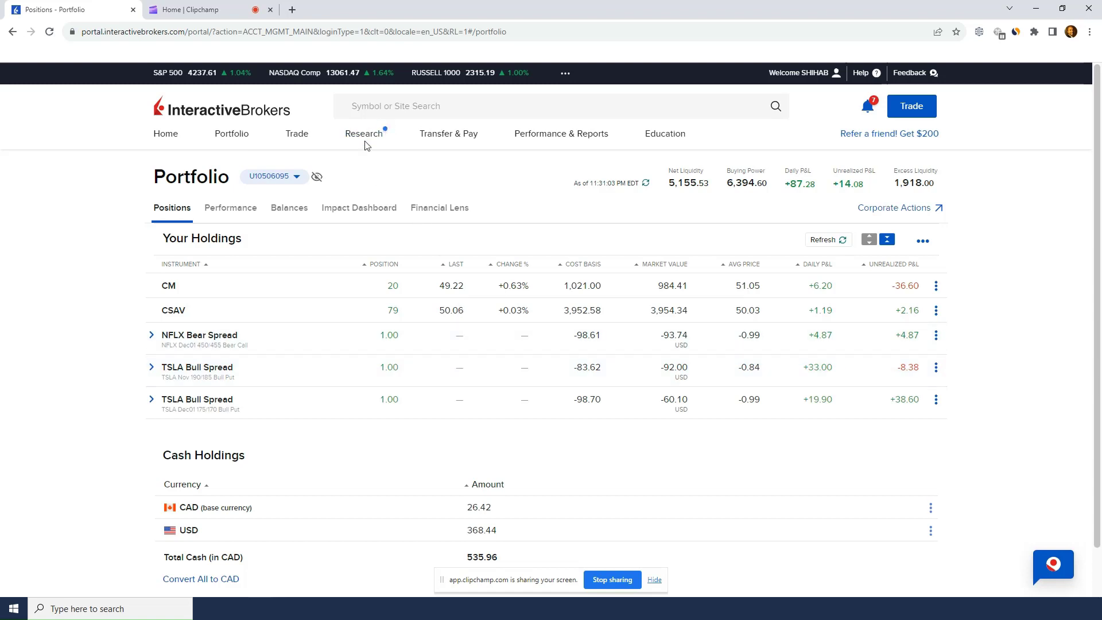
Step: Search for NV and open the option chain for NVIDIA (NVDA) on NASDAQ
click(386, 106)
text(NVDA)
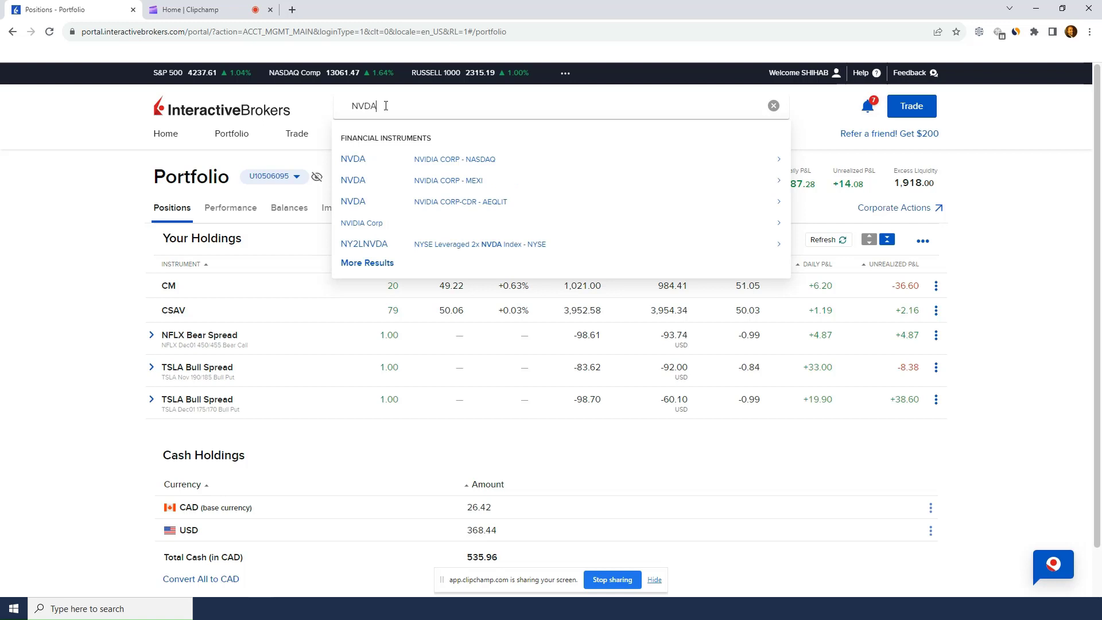
click(429, 162)
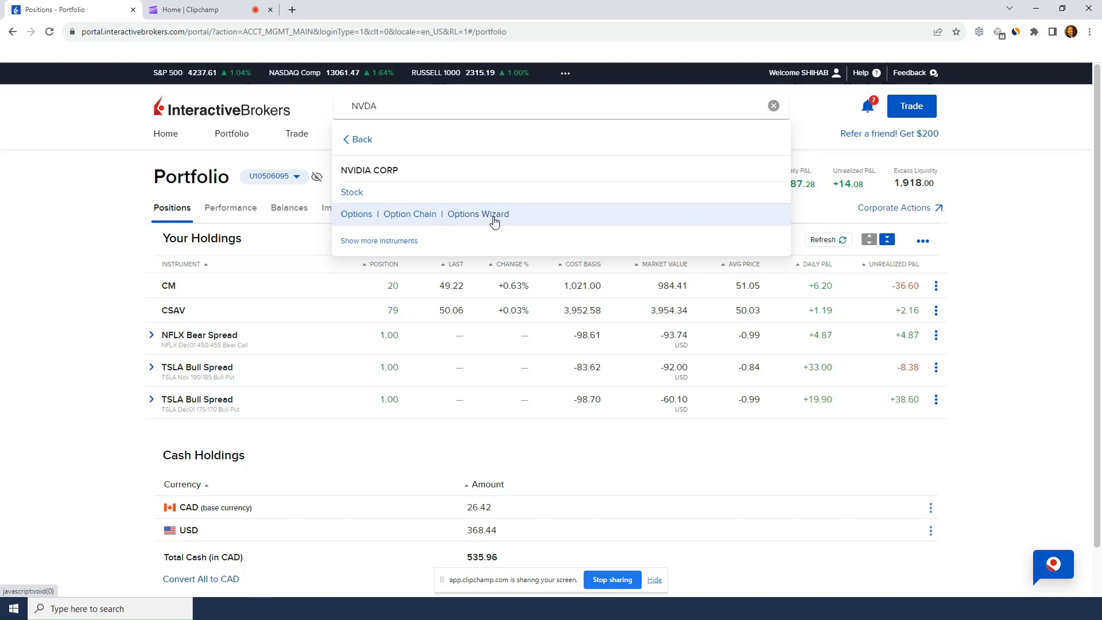
click(418, 222)
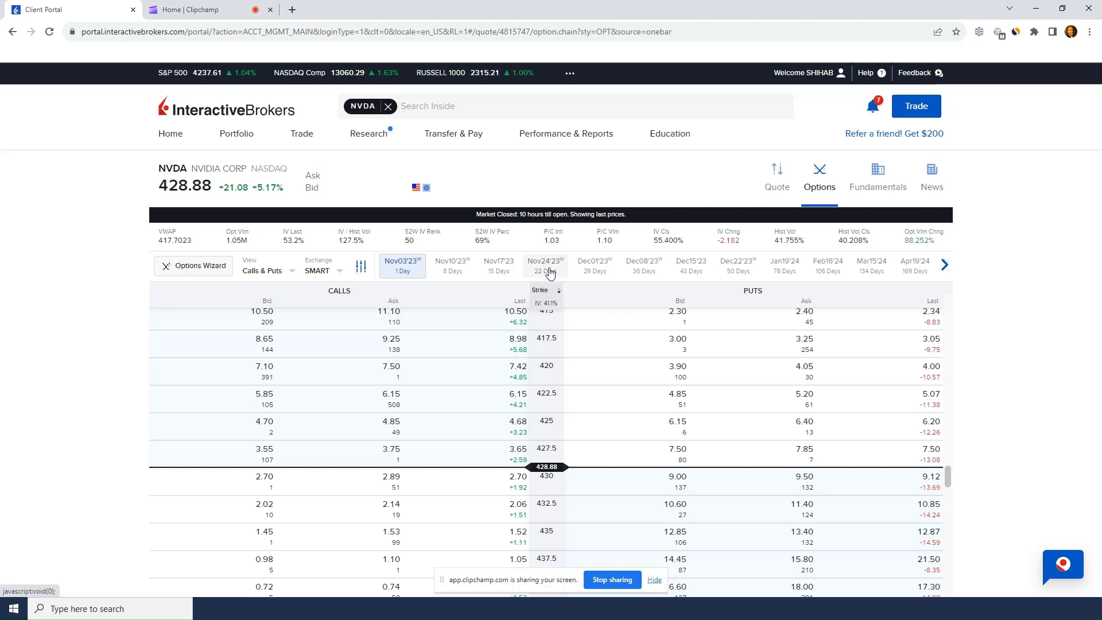
Step: Switch the NVDA option chain to the Nov 17 '23 expiry
click(496, 275)
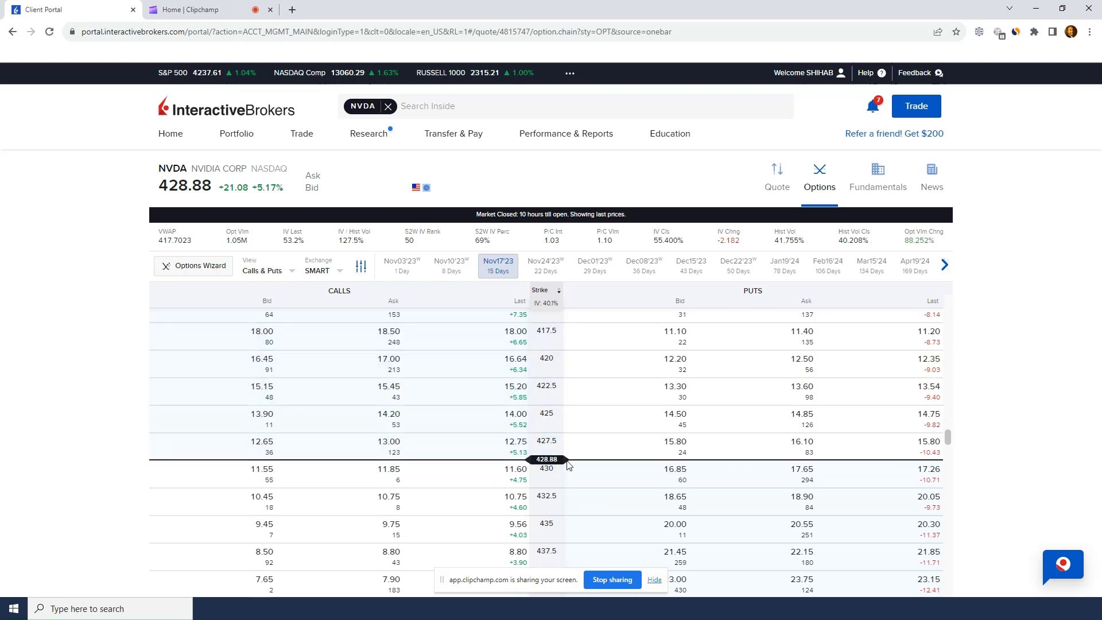
Step: Sell the Nov 17 450 call and buy the 455 call, then open the spread's order ticket
scroll(494, 469, down, 4)
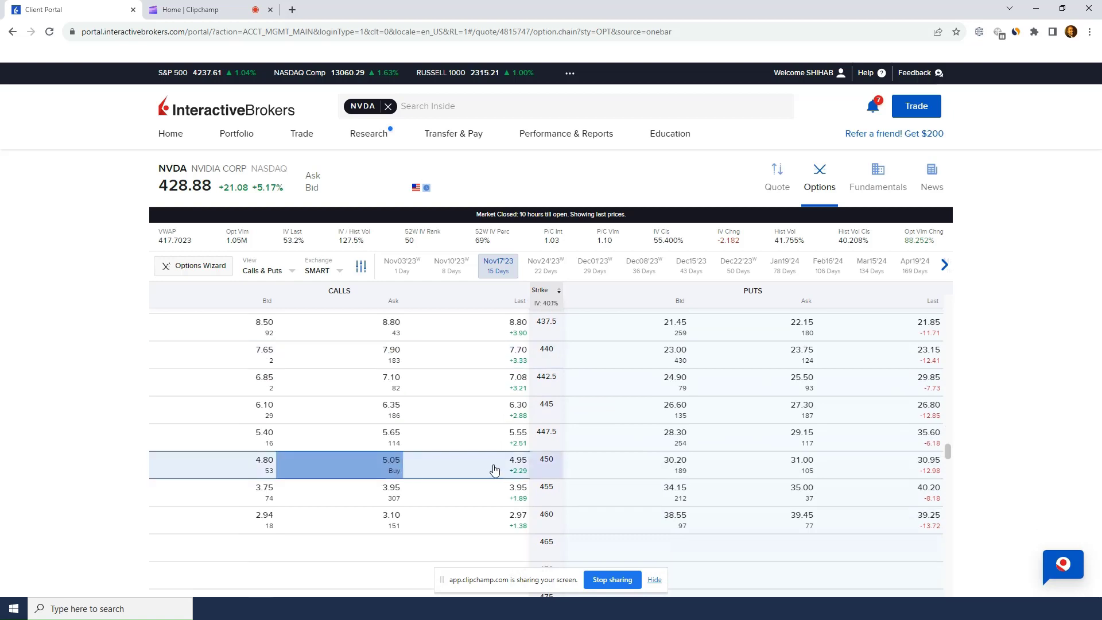
scroll(442, 467, down, 1)
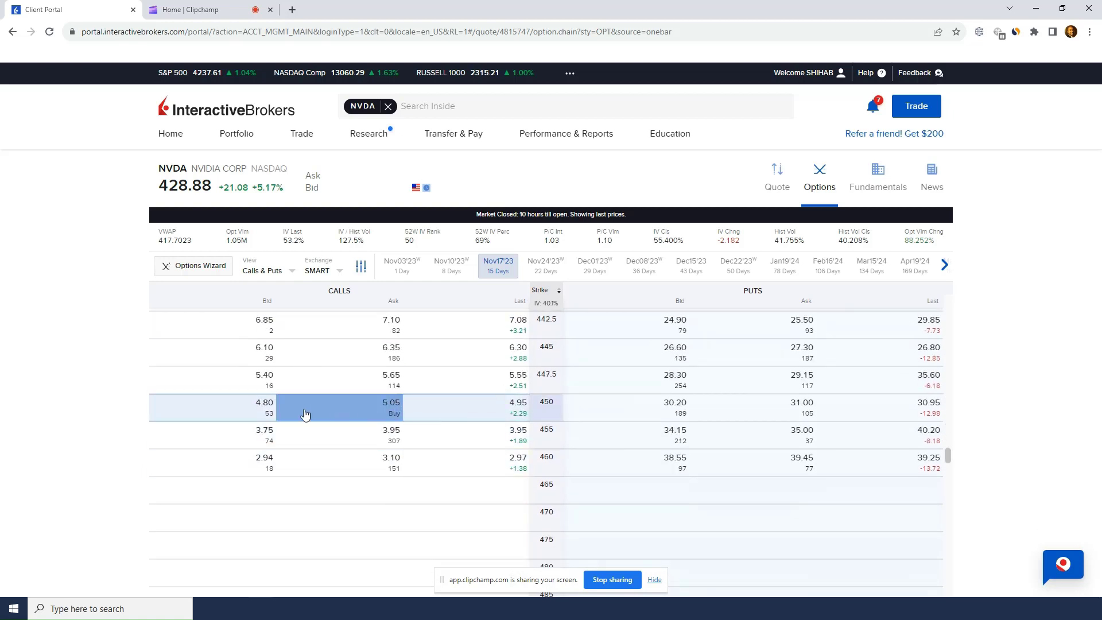
click(267, 412)
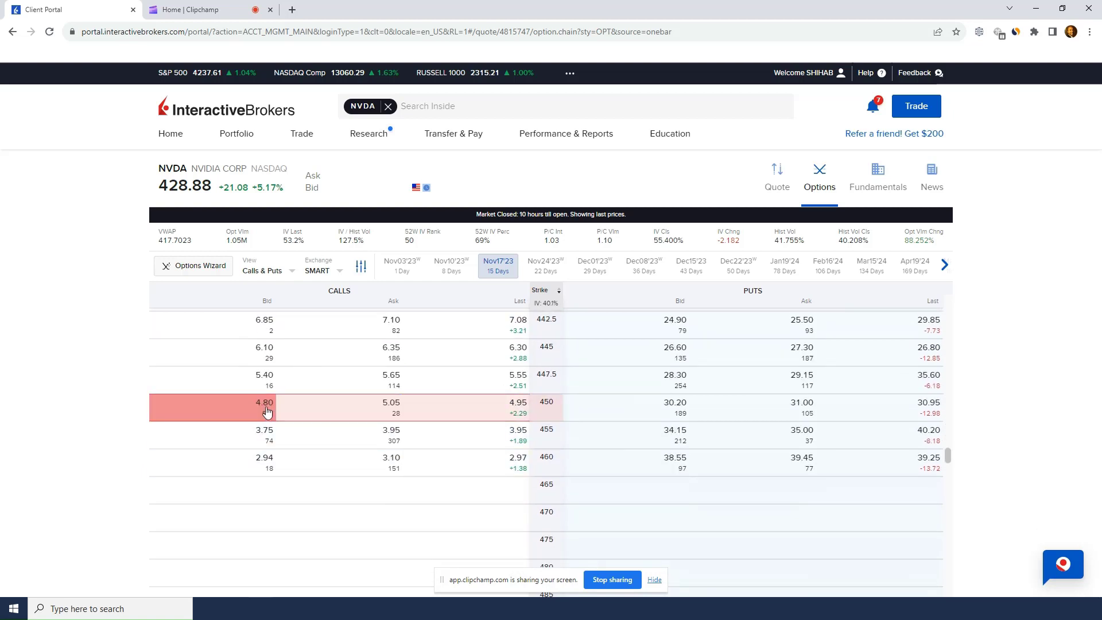
click(393, 436)
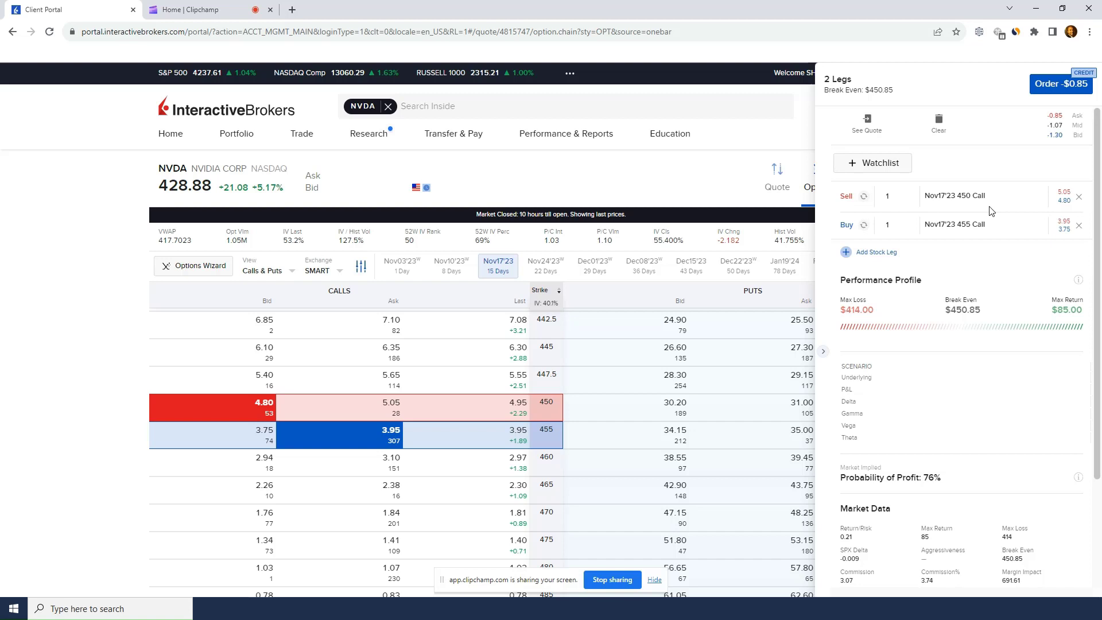
click(1063, 86)
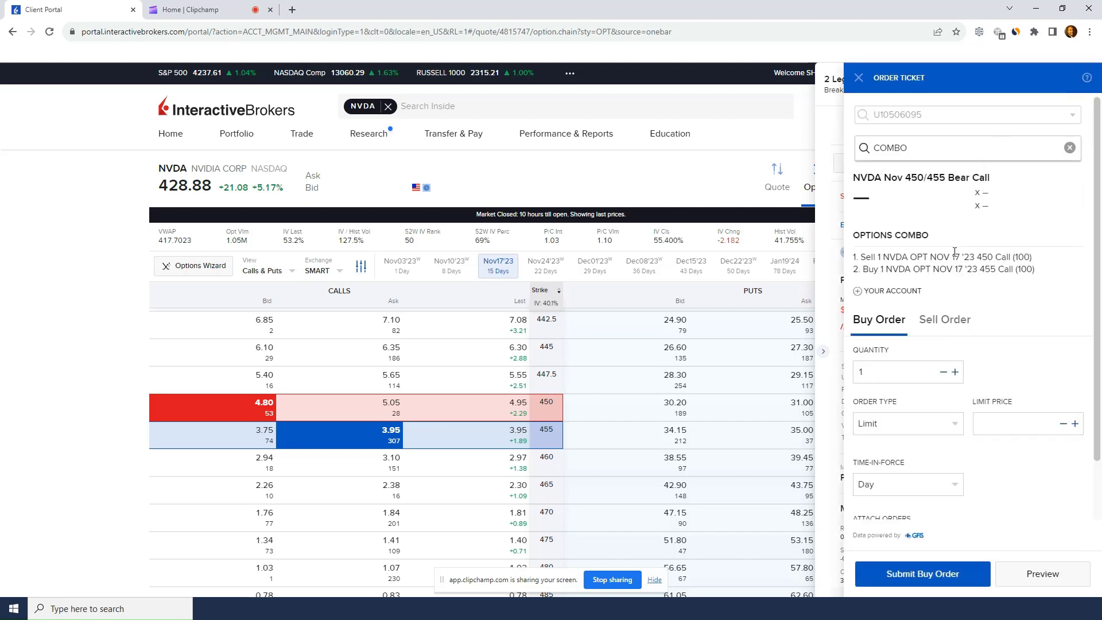
Step: Enter a -1.00 limit price, close the ticket unsubmitted, and deselect the 455 and 450 legs
click(1023, 425)
text(-100)
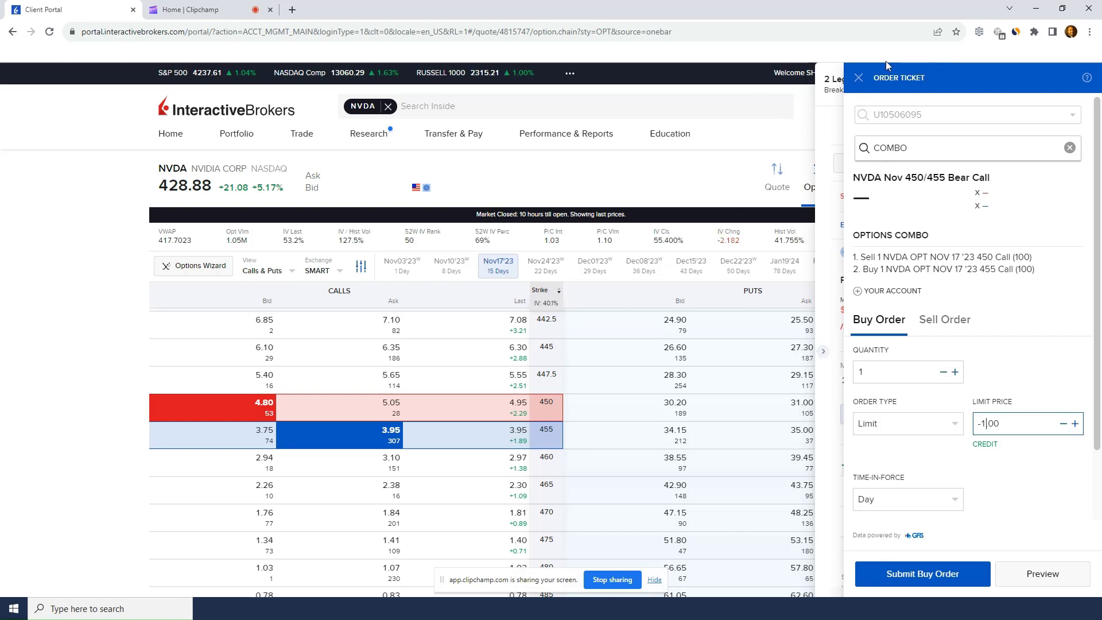
click(859, 78)
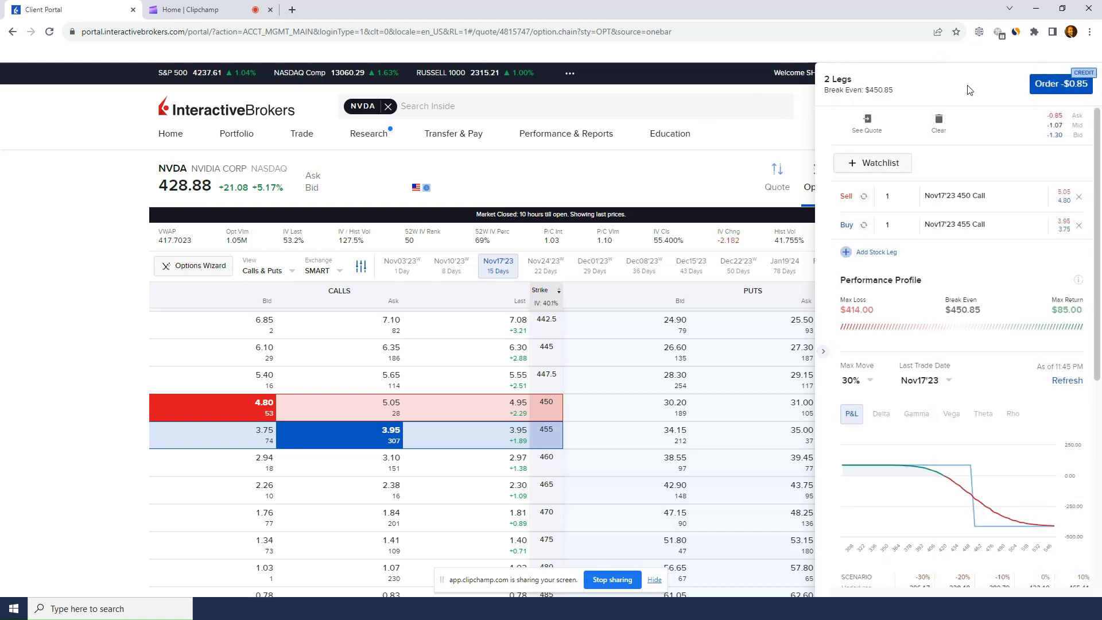
click(381, 434)
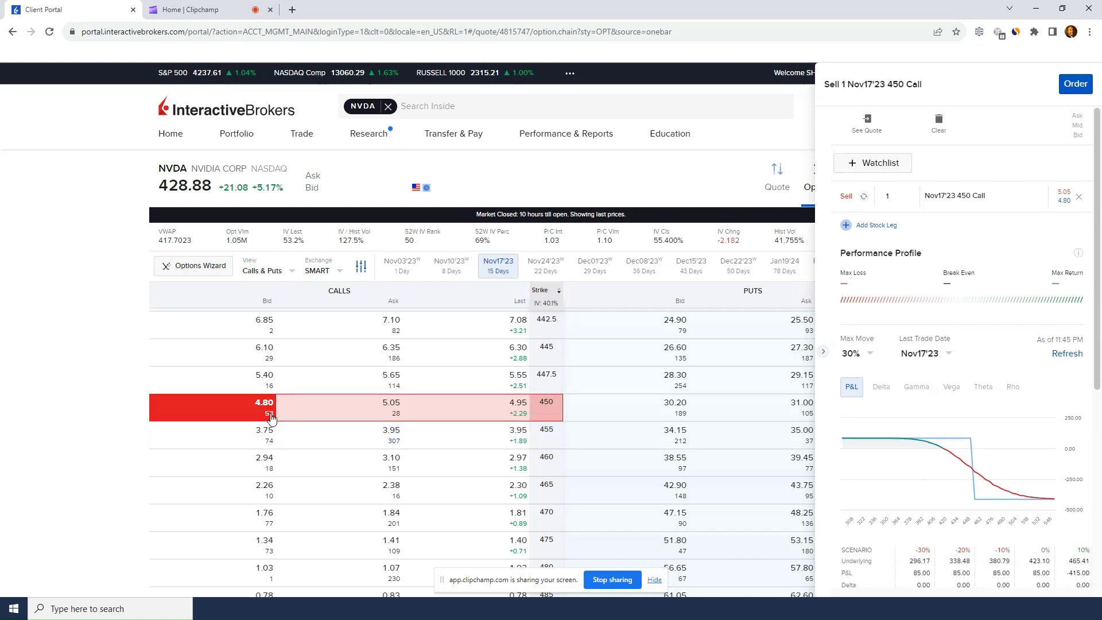
click(233, 406)
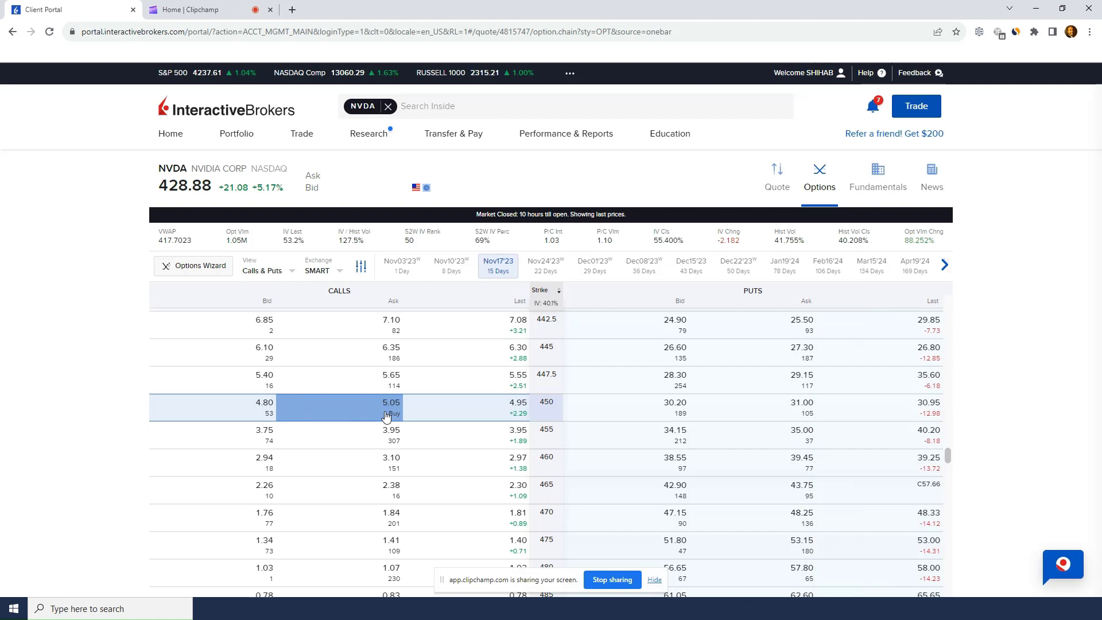
Step: Go to Portfolio and review the CM, CSAV, NFLX and TSLA spread holdings
click(231, 136)
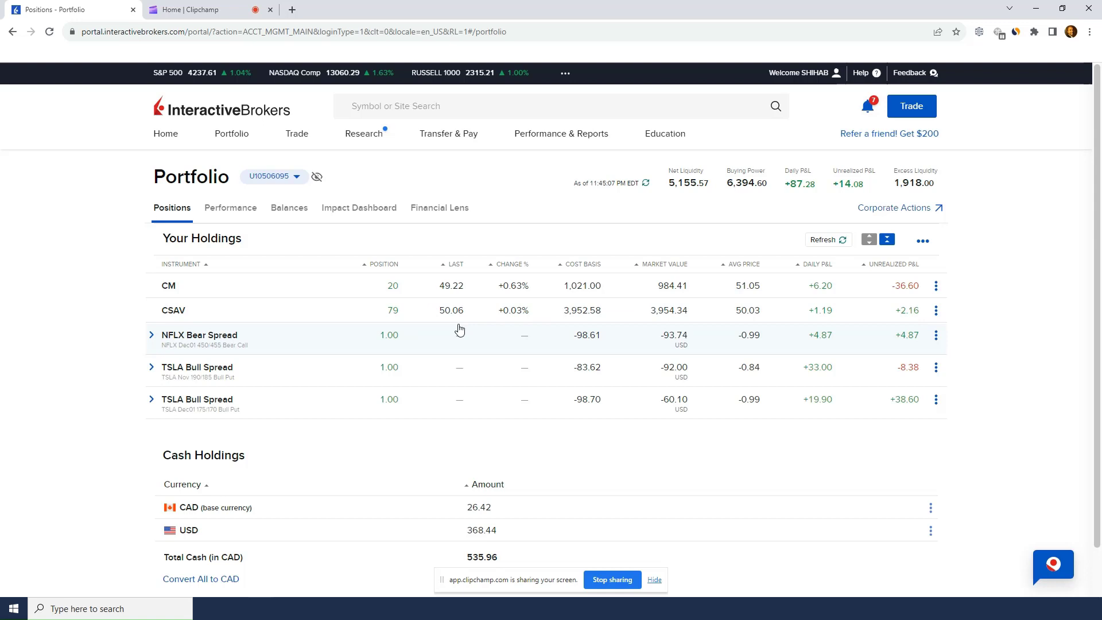
Step: Open Orders & Trades and scroll the trades list down to the oldest CSAV purchase and back
mouse_move(314, 140)
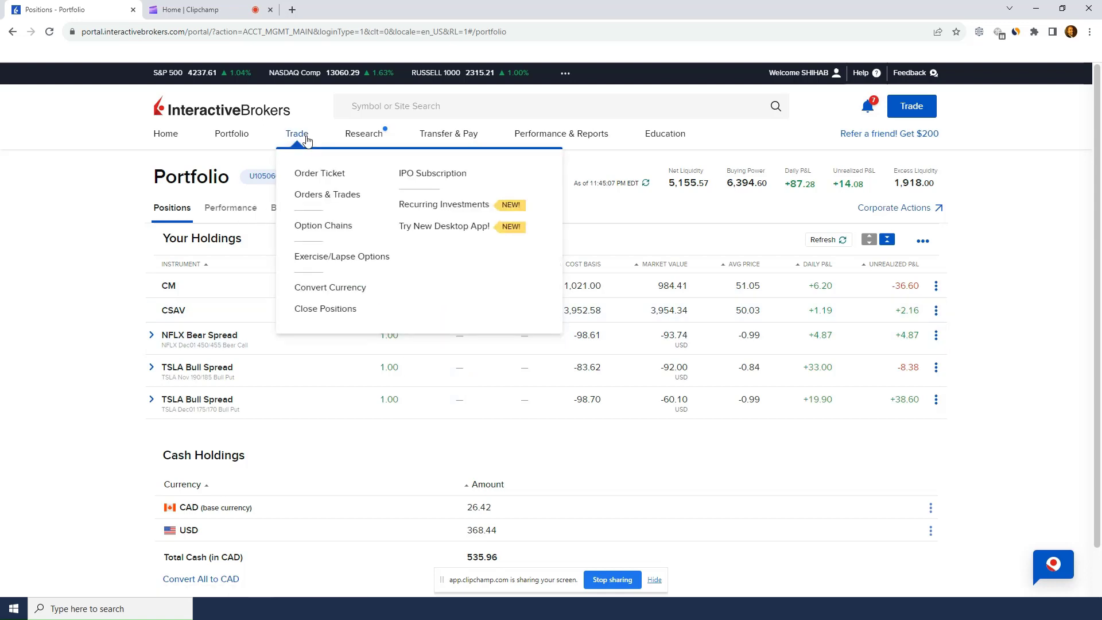
click(317, 194)
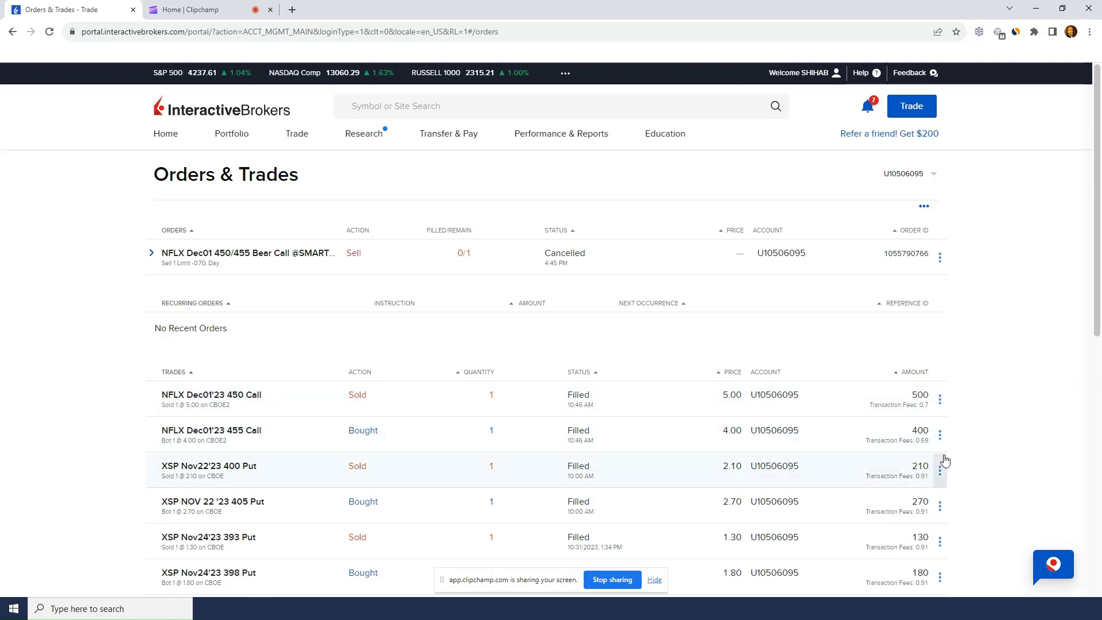
scroll(923, 478, down, 1)
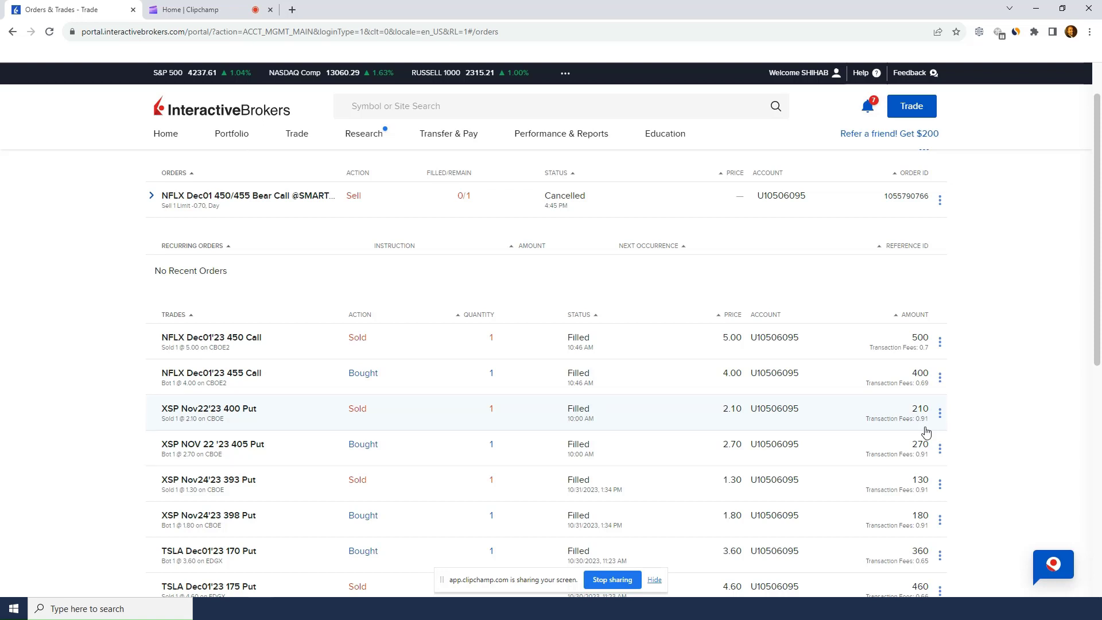
scroll(924, 428, down, 1)
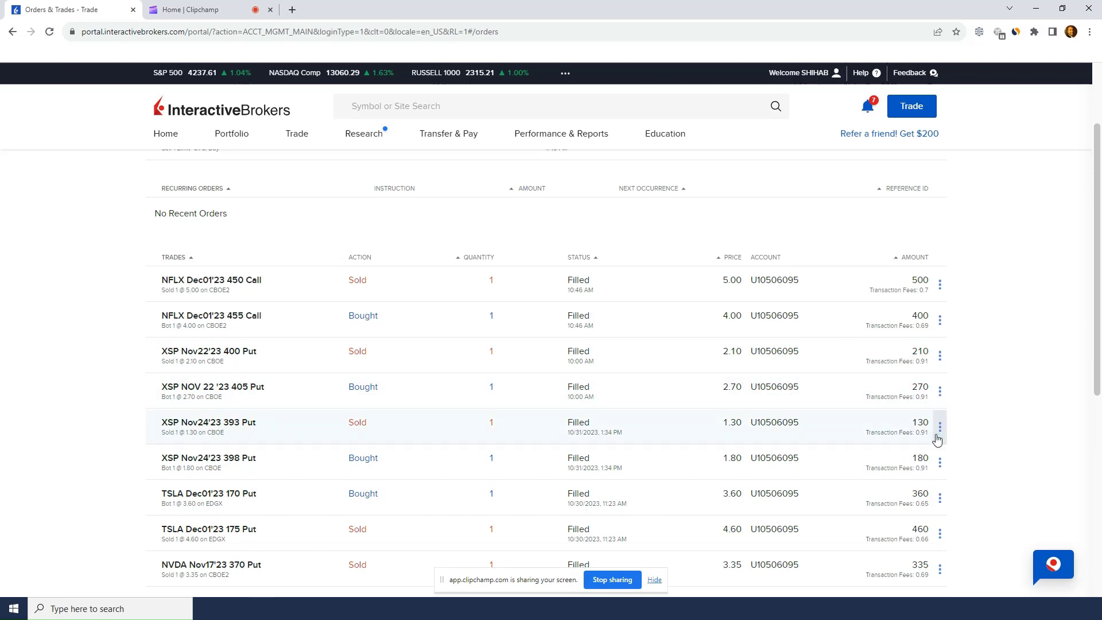
scroll(931, 431, down, 1)
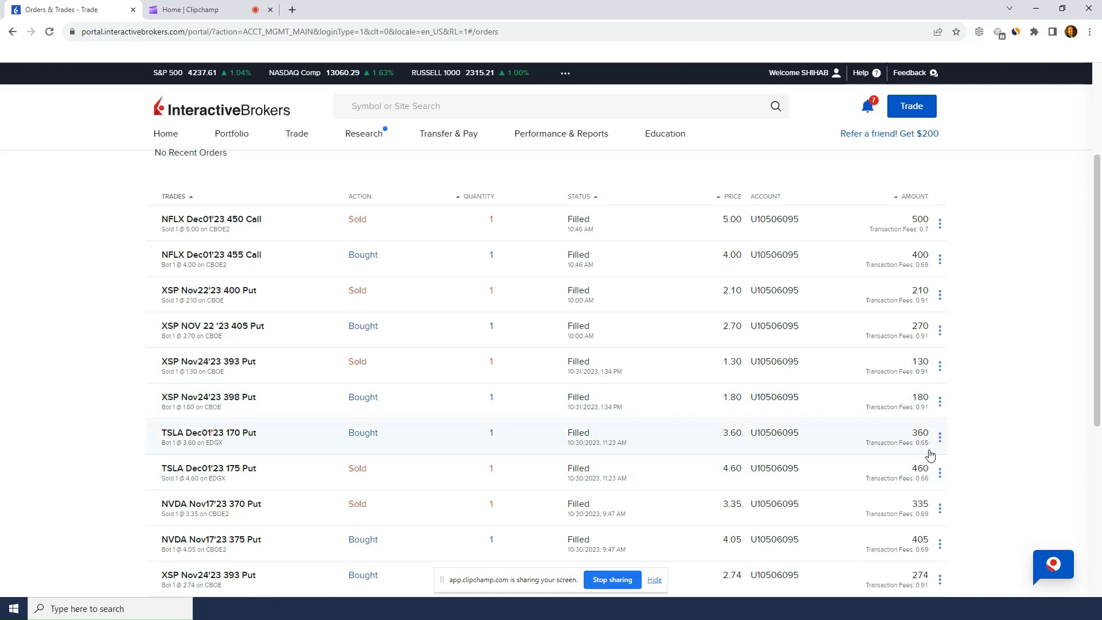
scroll(931, 454, down, 1)
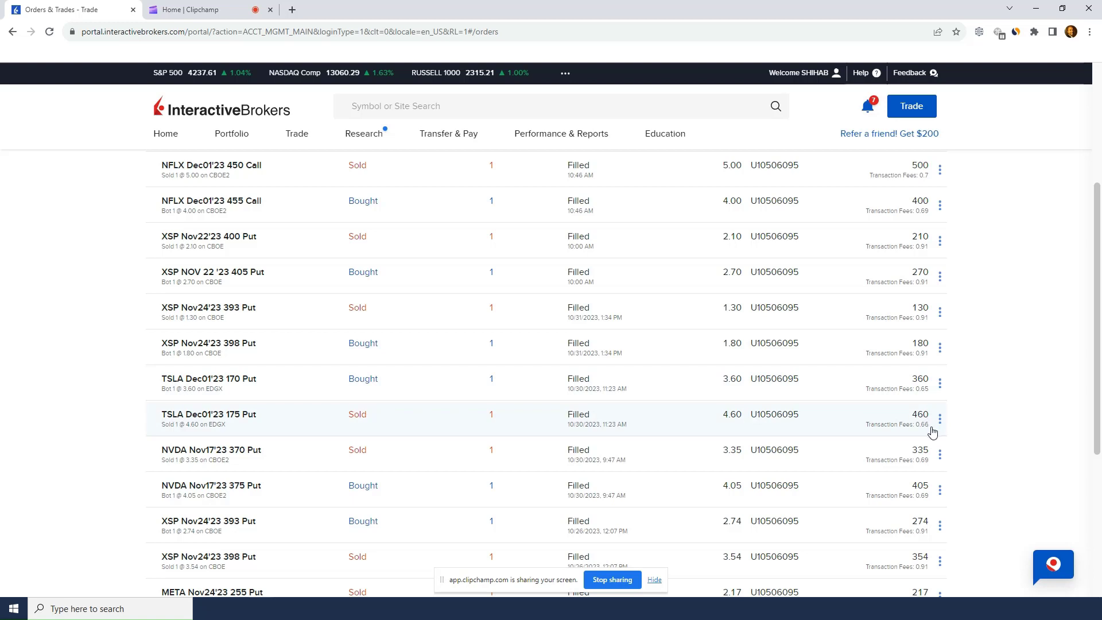
scroll(931, 434, down, 2)
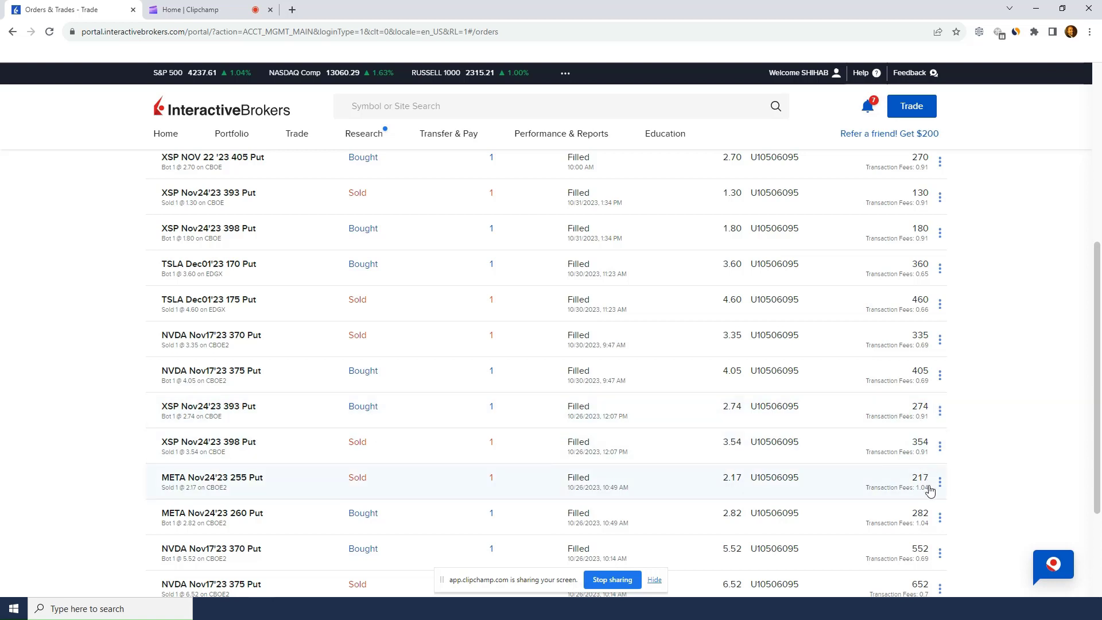
scroll(929, 488, down, 1)
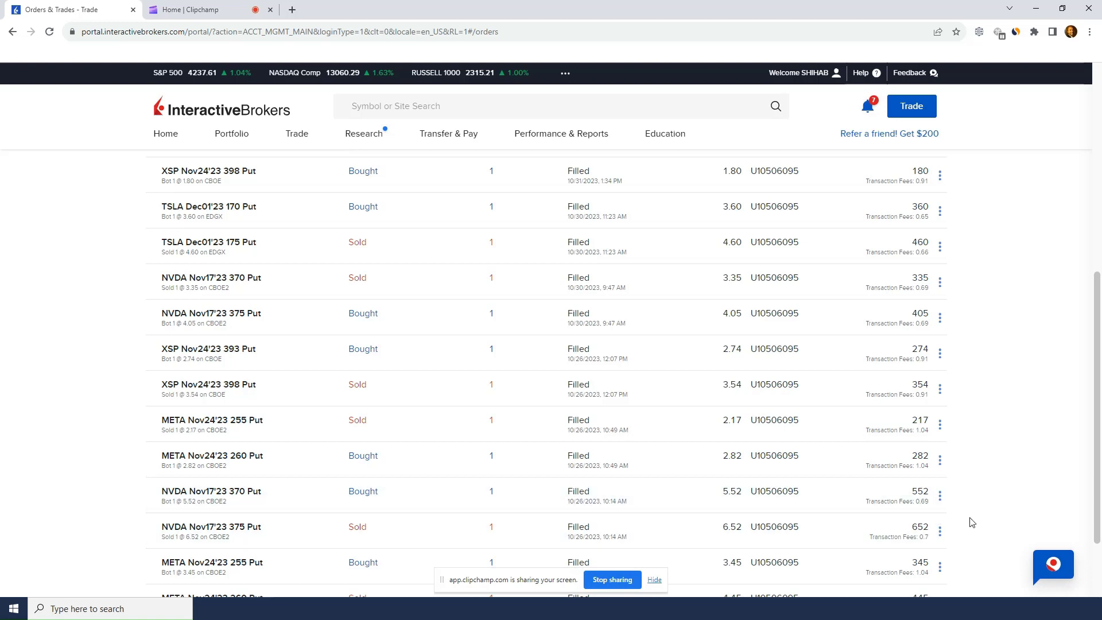
scroll(931, 511, down, 2)
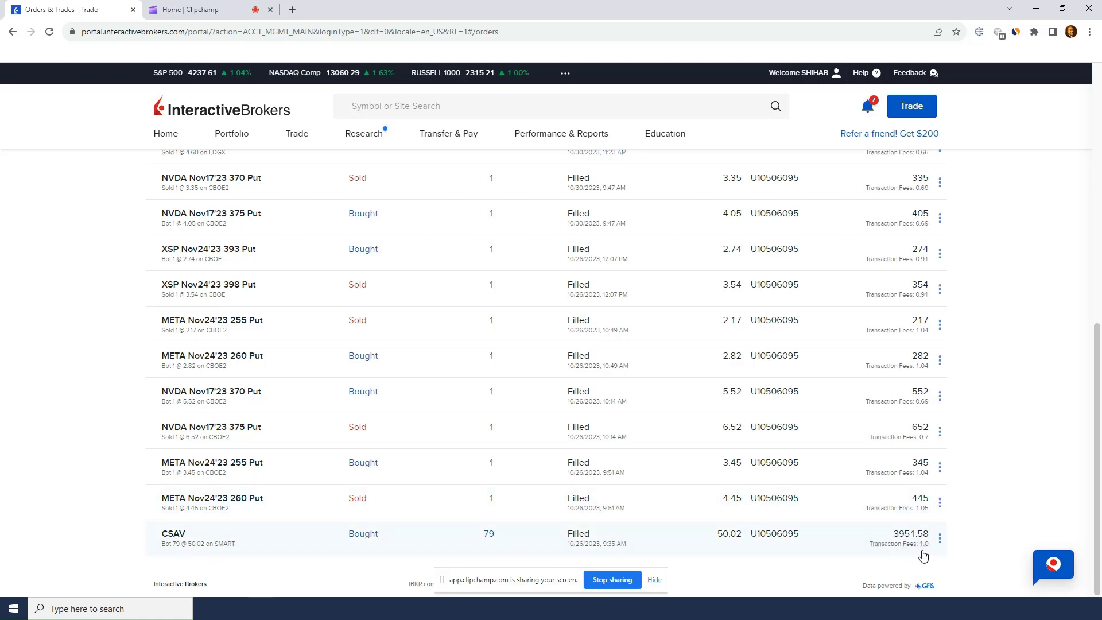
scroll(890, 537, up, 10)
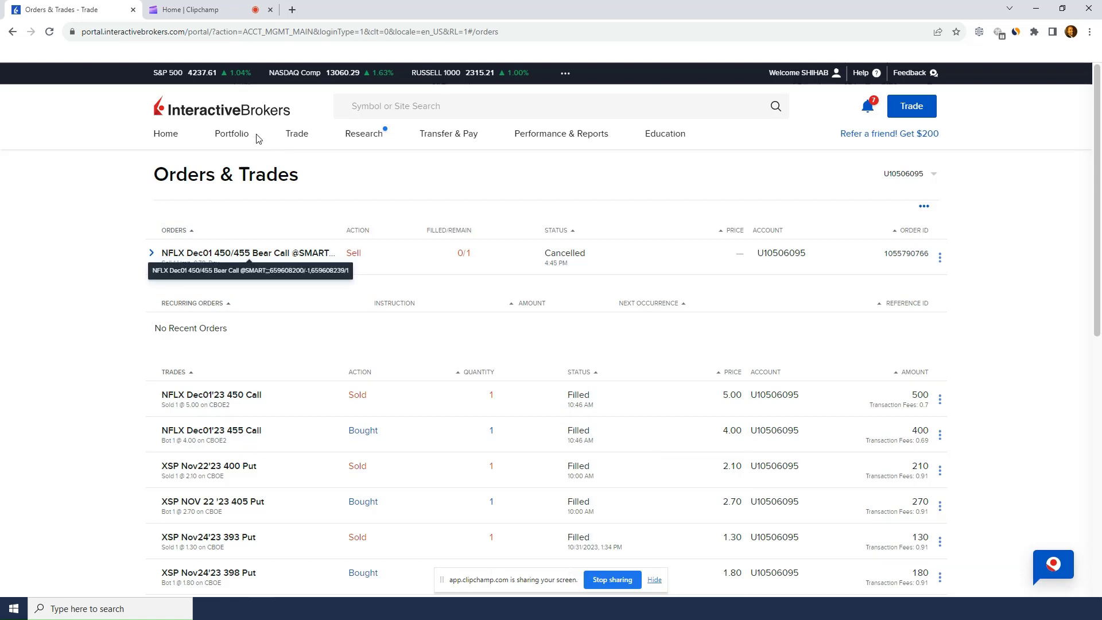
Step: Return to the Portfolio Positions tab showing holdings and cash balances
click(241, 135)
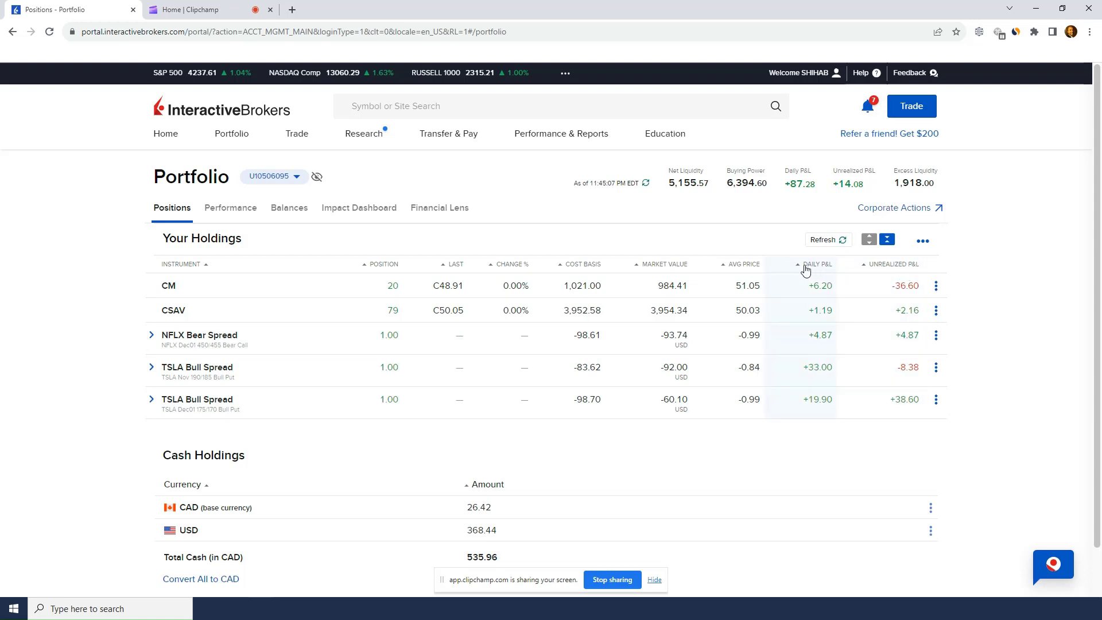
Step: Uncheck Daily P&L in the holdings table's Edit Columns menu and save
click(923, 242)
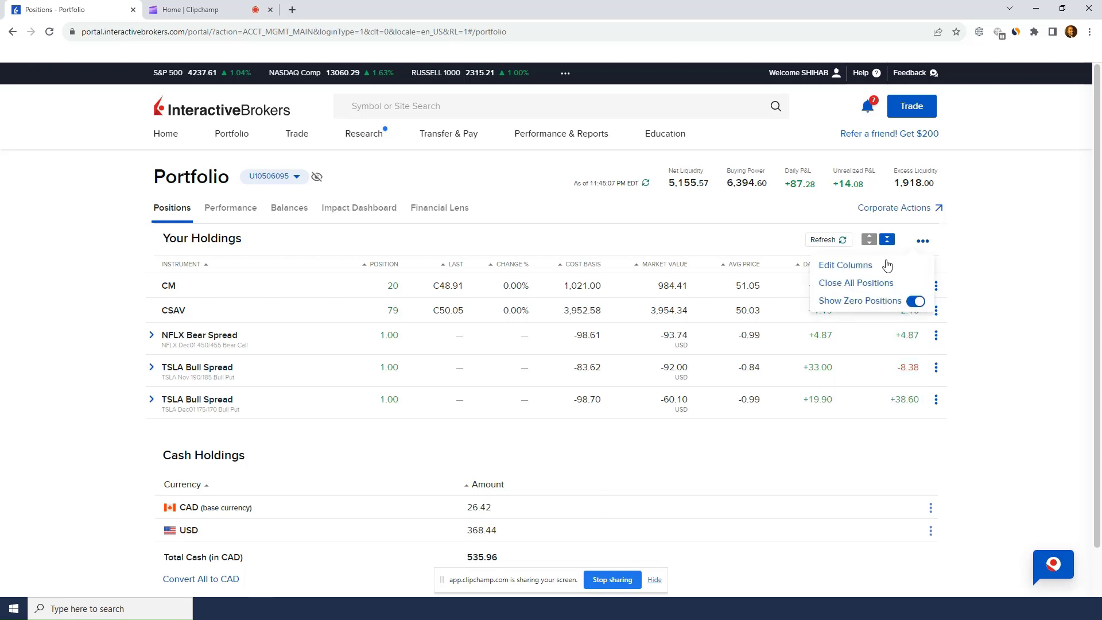
click(846, 265)
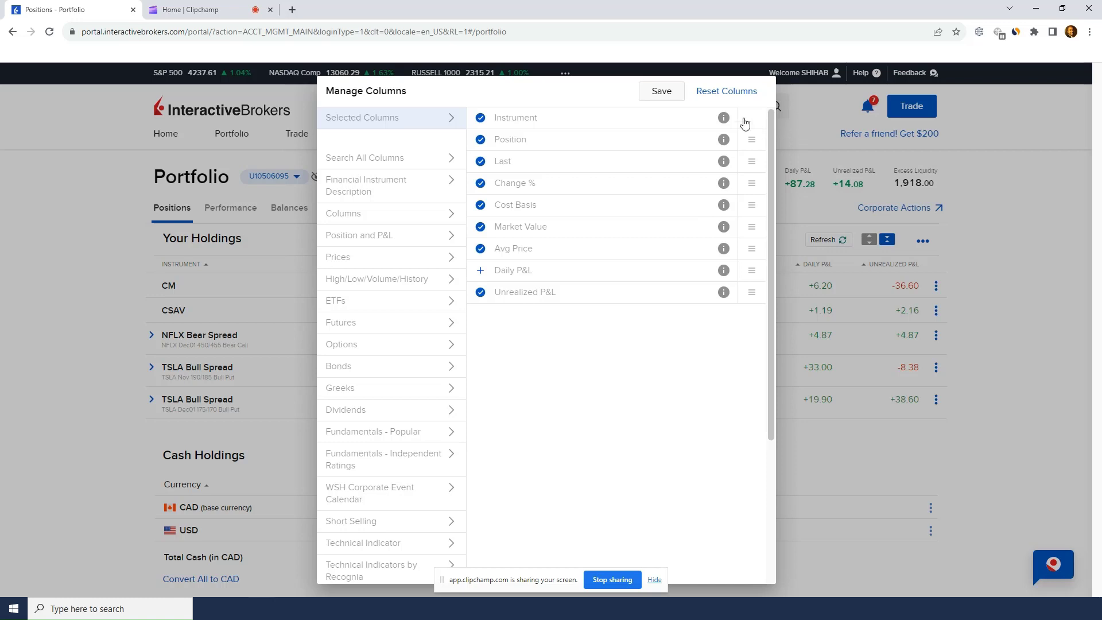
click(662, 91)
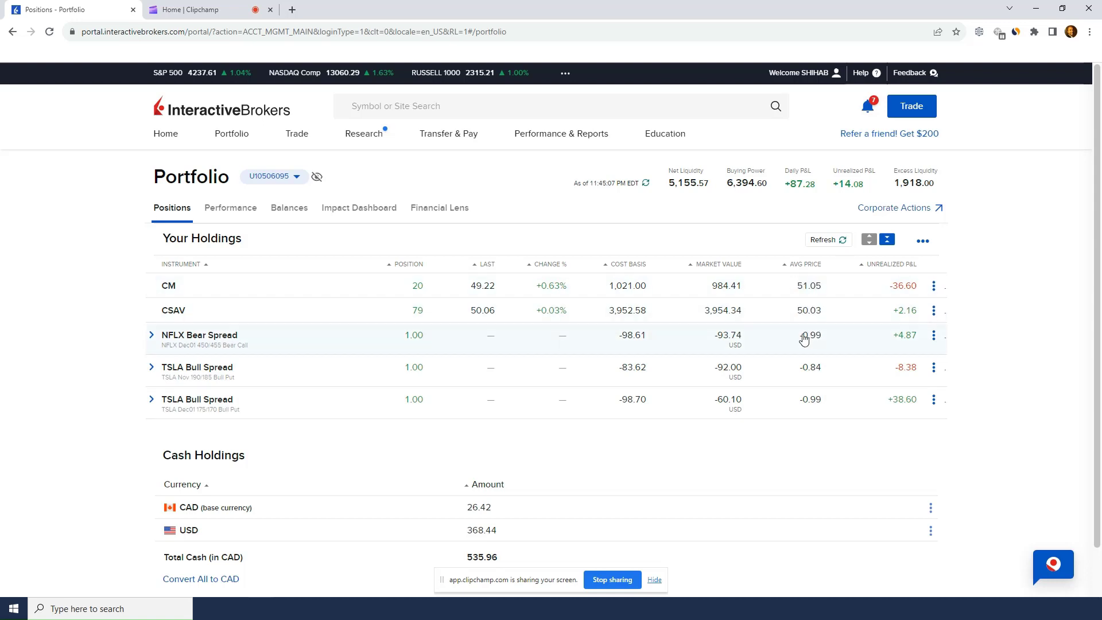
click(922, 241)
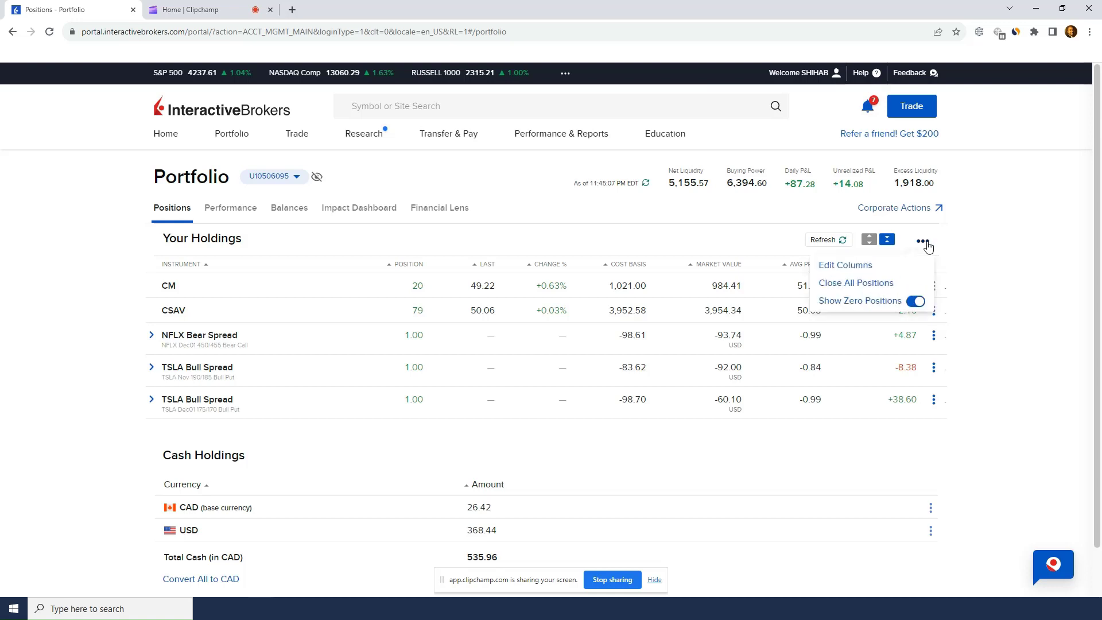
click(873, 268)
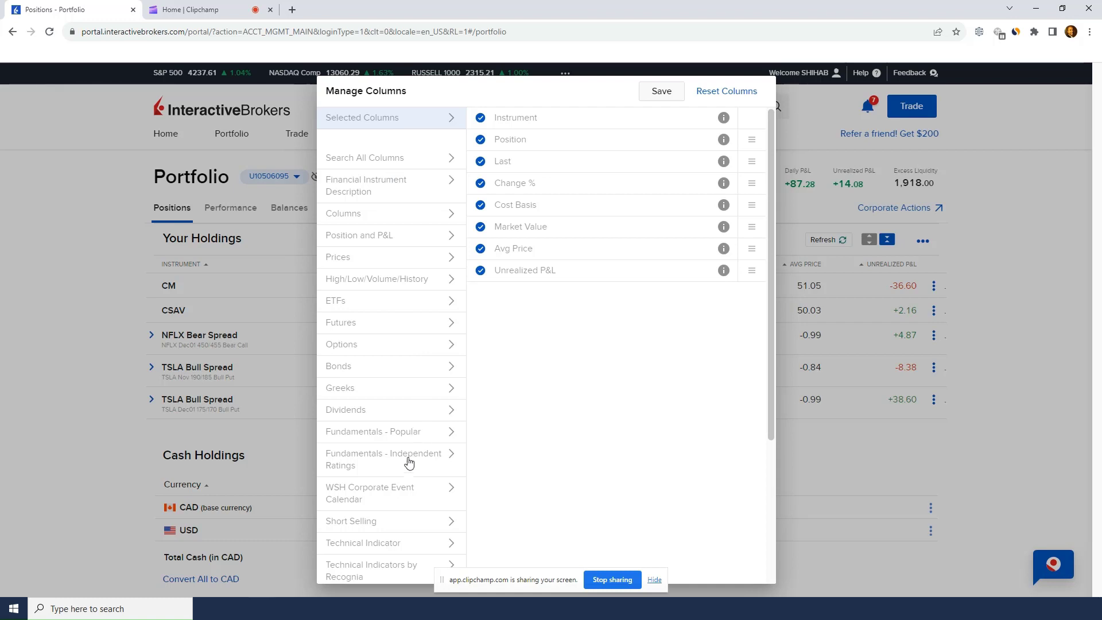
scroll(409, 462, down, 5)
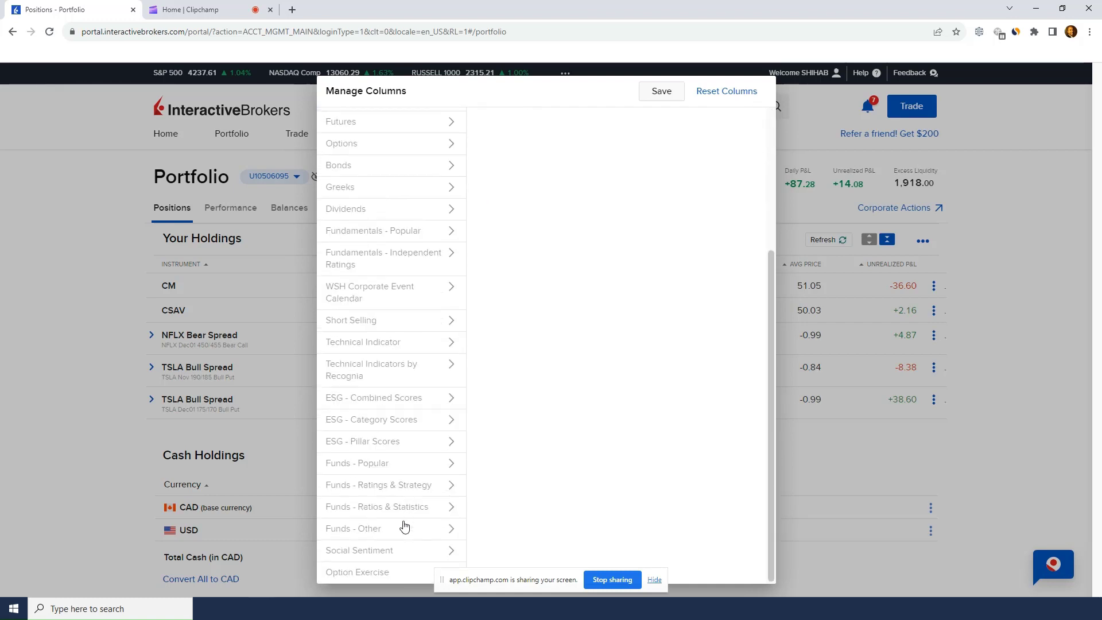
scroll(397, 543, up, 2)
scroll(394, 436, down, 5)
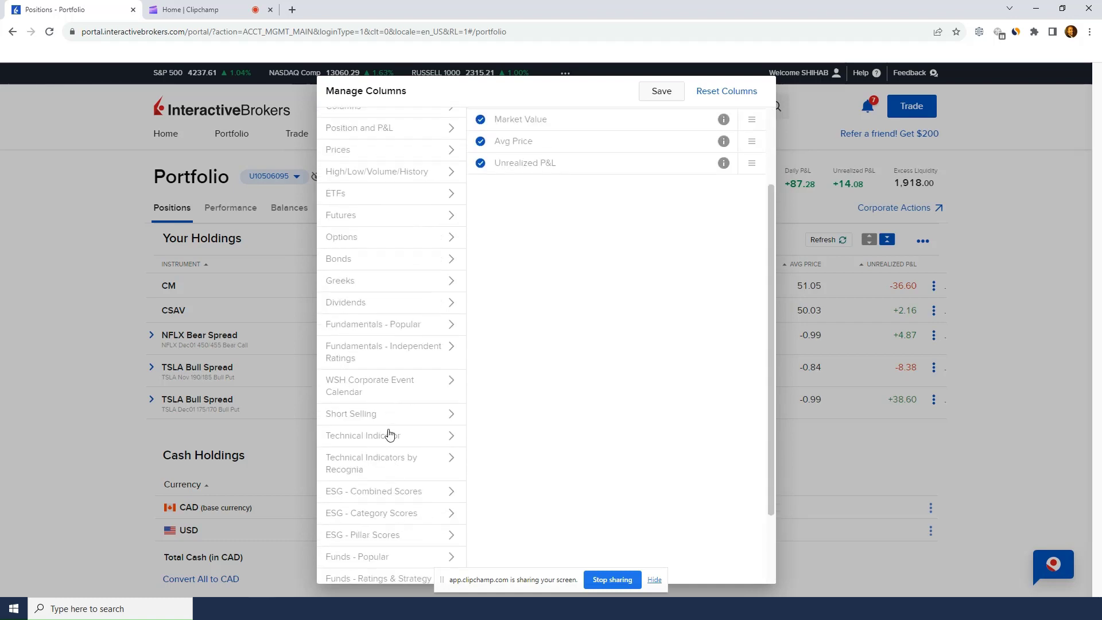
scroll(364, 212, up, 5)
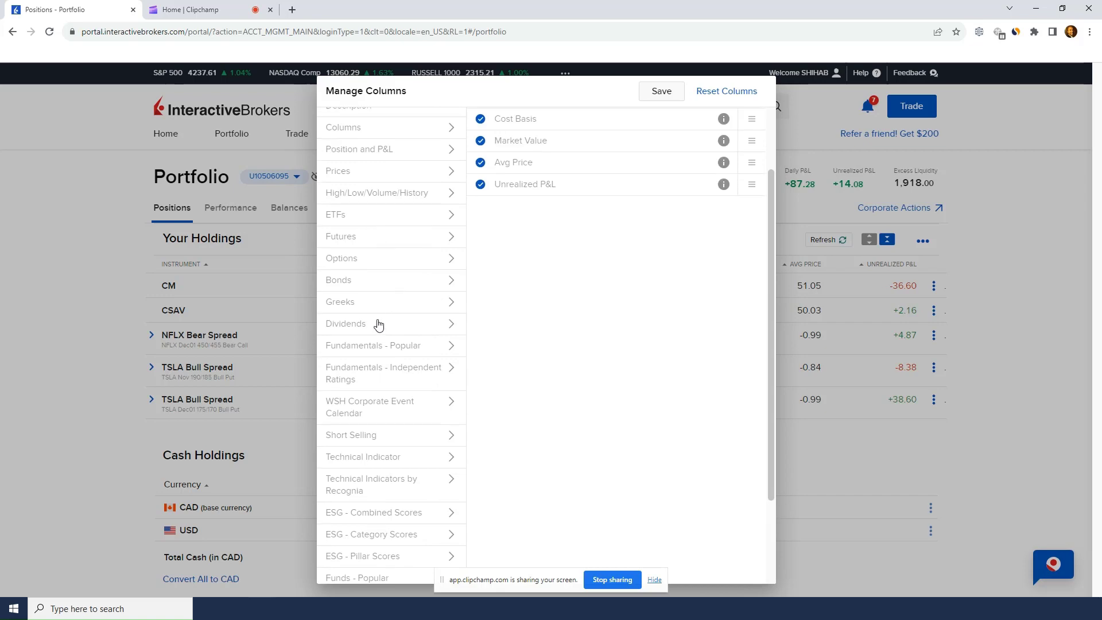
scroll(363, 284, up, 2)
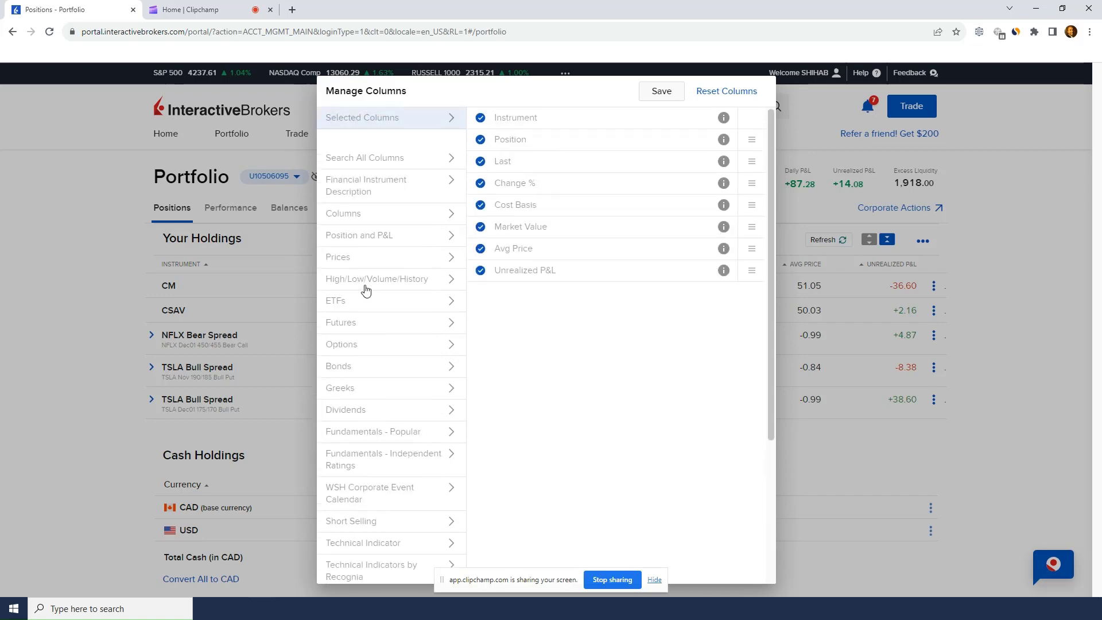
click(365, 345)
scroll(647, 265, down, 4)
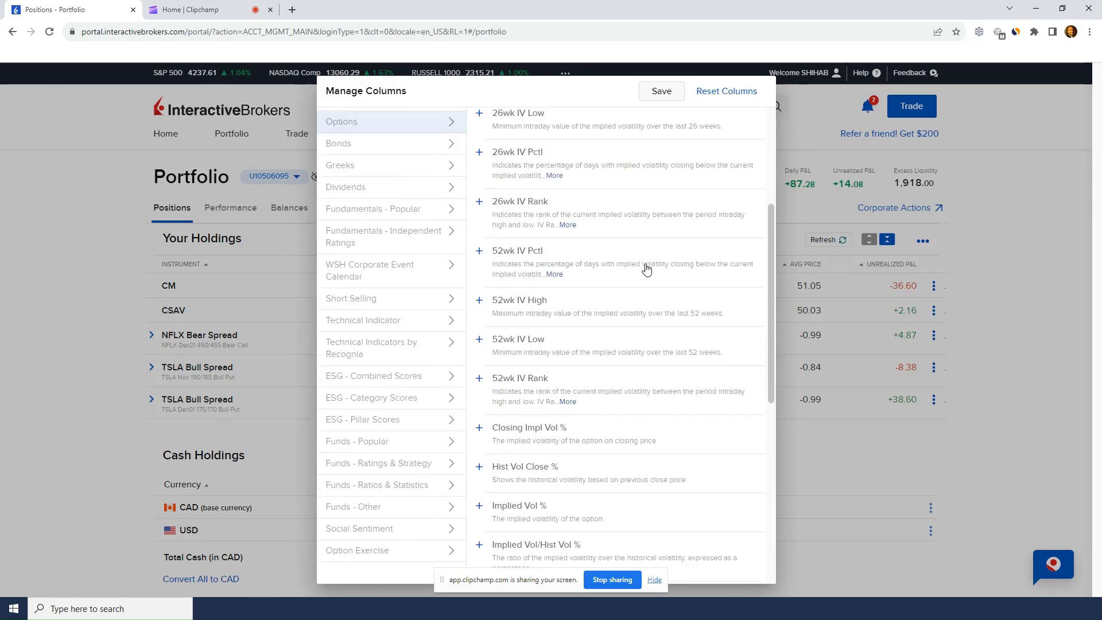
scroll(647, 268, down, 4)
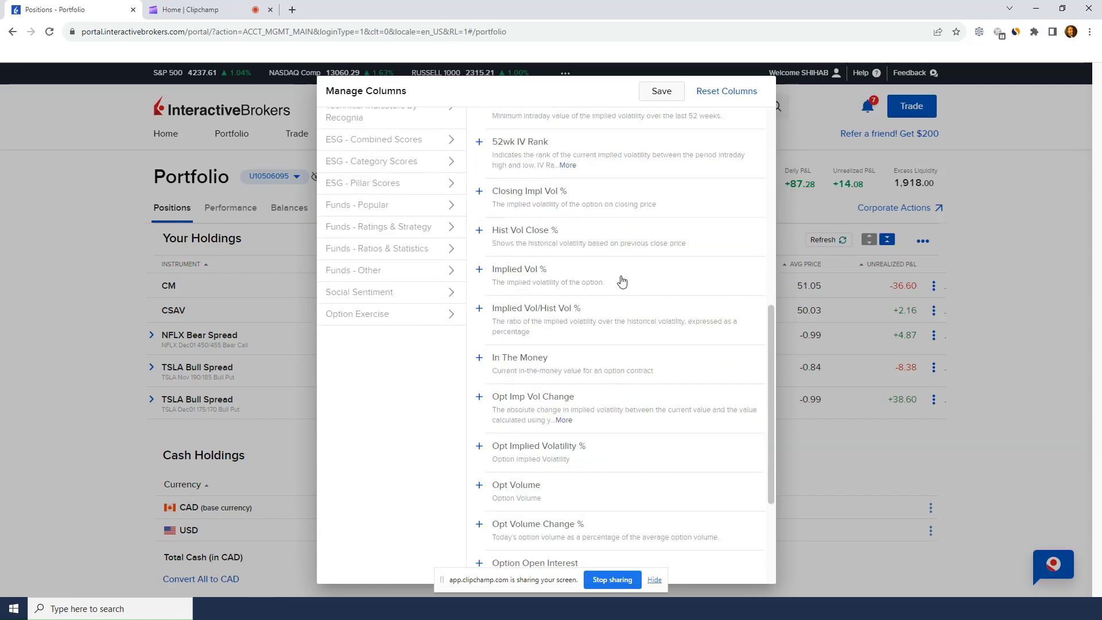
scroll(620, 280, up, 10)
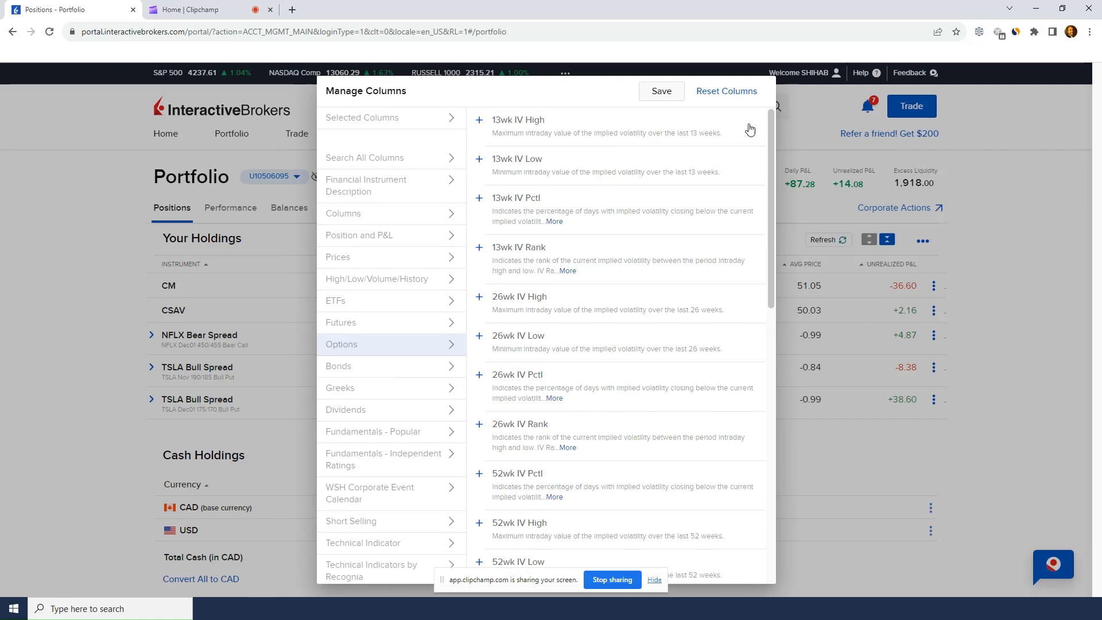
click(662, 93)
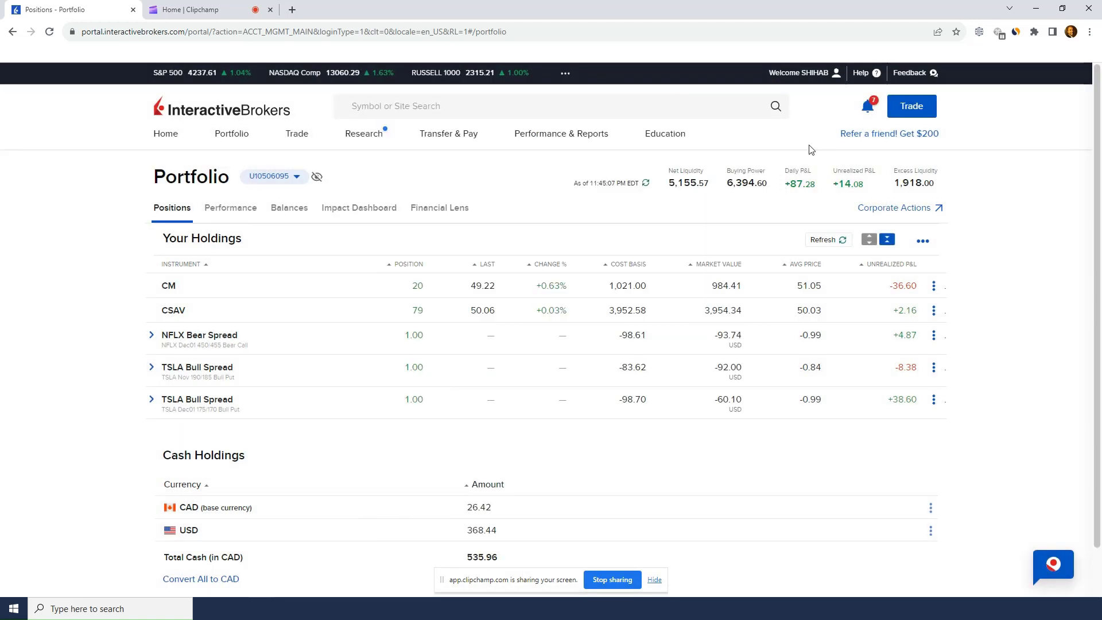